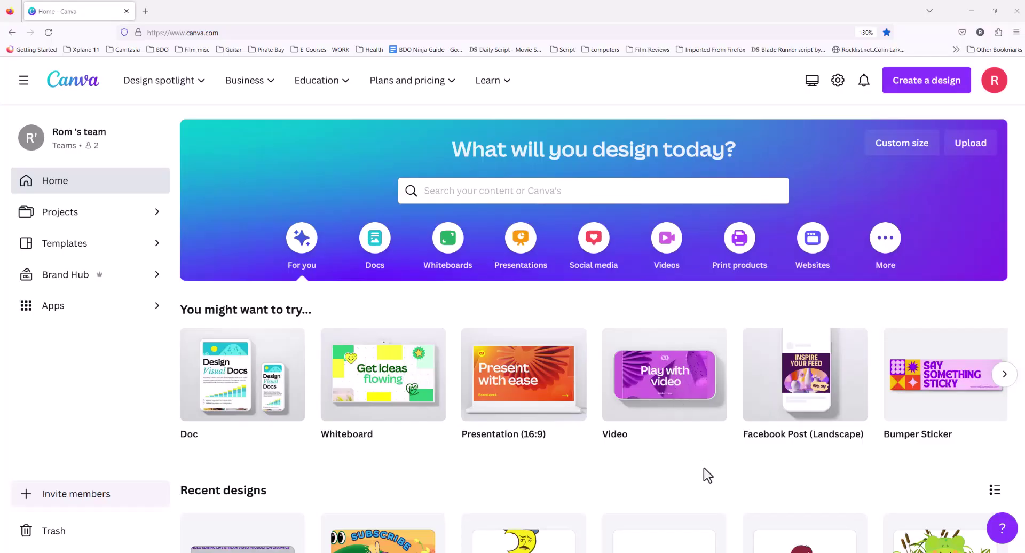
# Create a blank 16:9 presentation and launch D-ID AI Presenters by searching Apps for 'di'
pyautogui.click(913, 86)
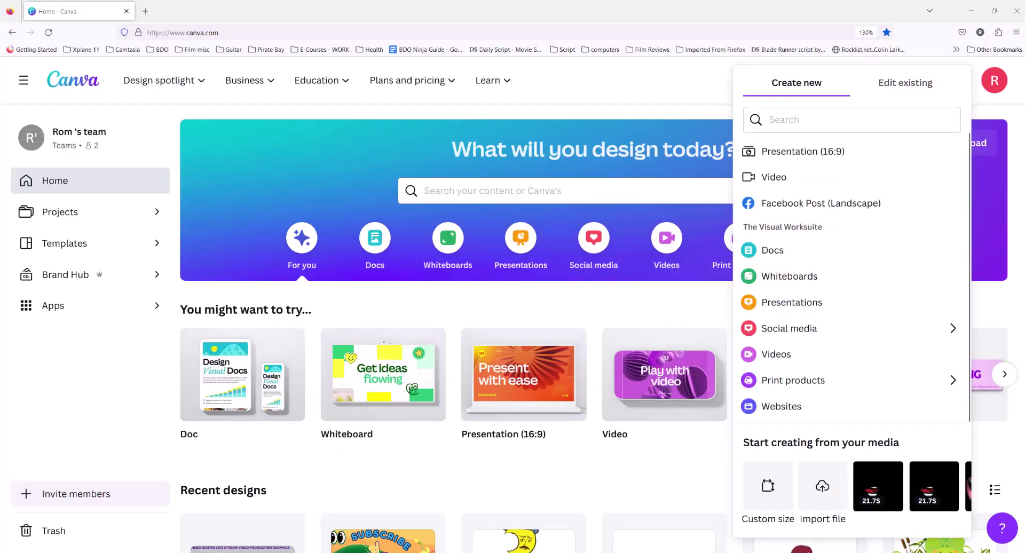
pyautogui.click(833, 302)
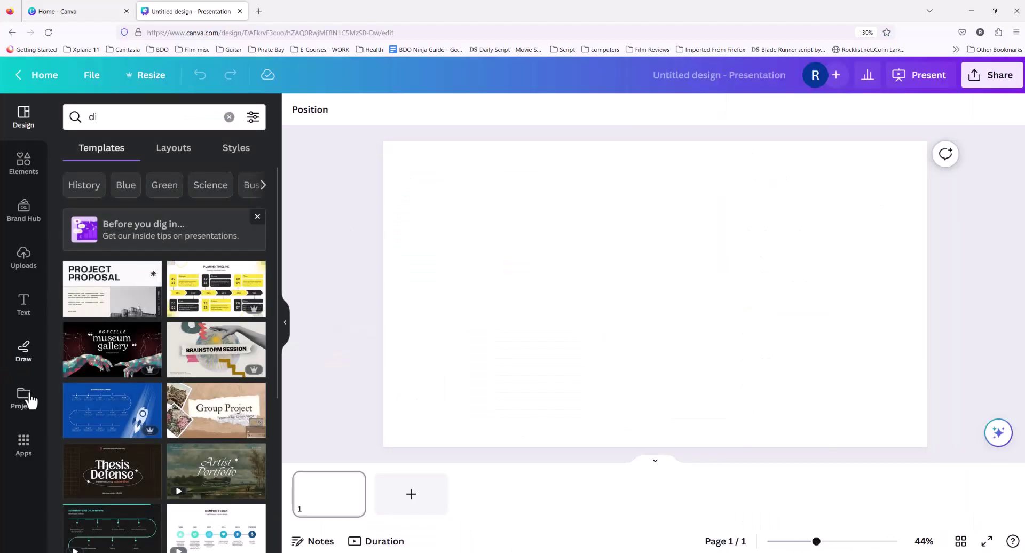
pyautogui.click(22, 443)
pyautogui.click(101, 121)
pyautogui.write('di')
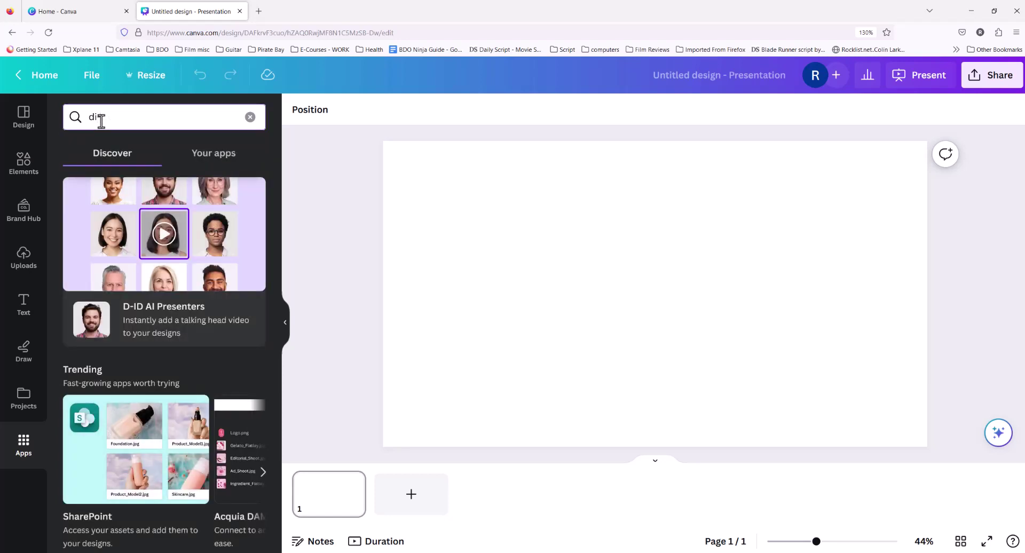
pyautogui.write('-')
pyautogui.click(159, 327)
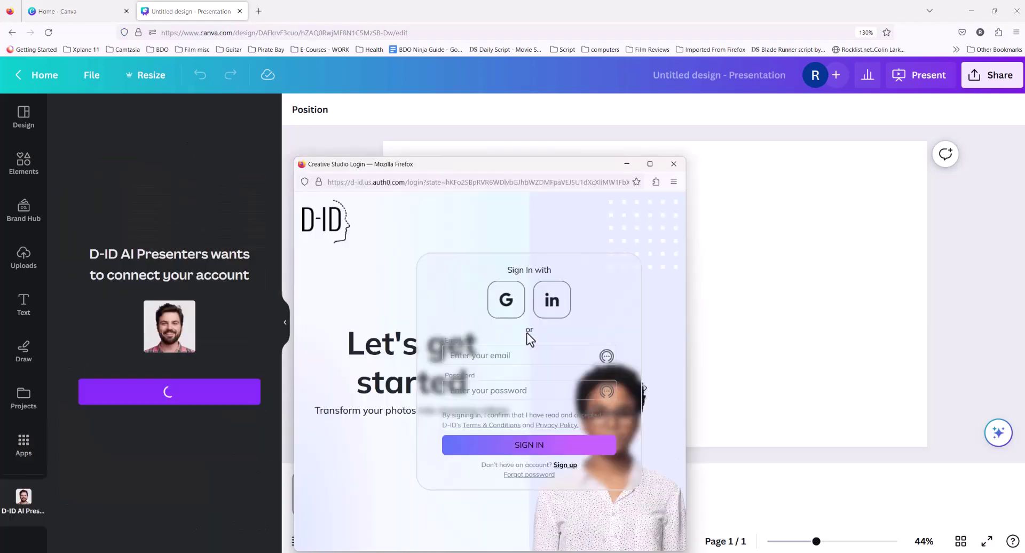
# Connect D-ID AI Presenters by signing in with a Google account
pyautogui.click(486, 356)
pyautogui.click(486, 356)
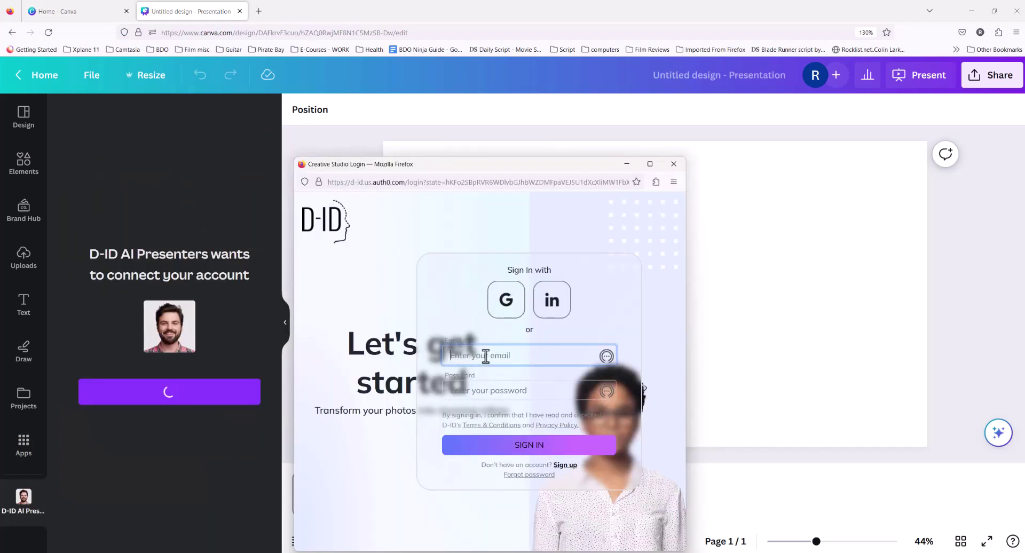
pyautogui.click(505, 299)
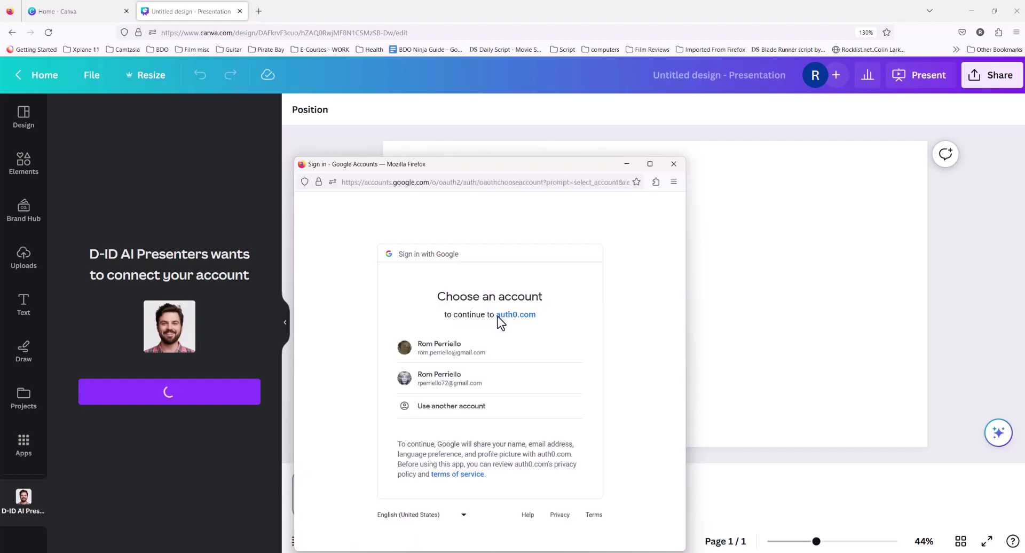
pyautogui.click(462, 349)
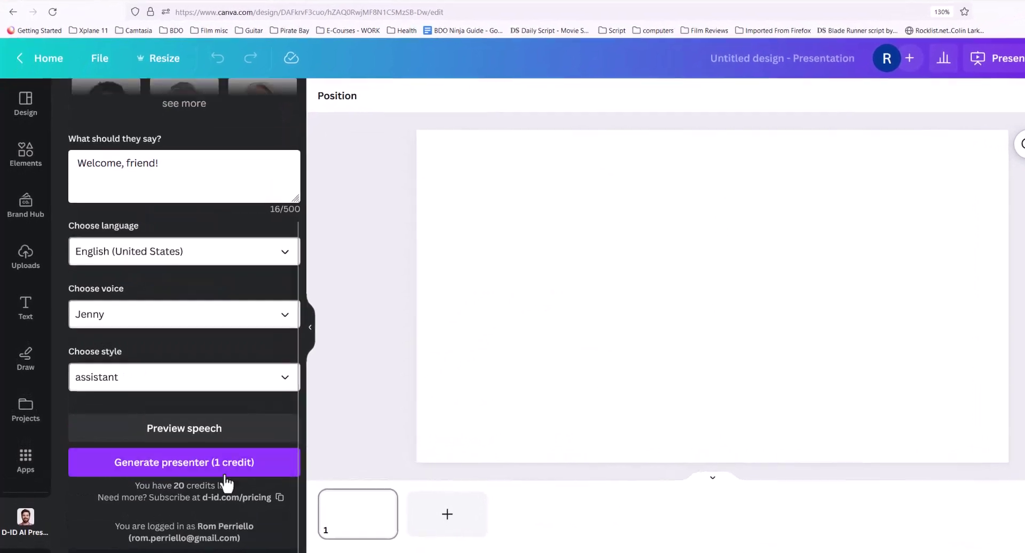
pyautogui.scroll(4, 226, 484)
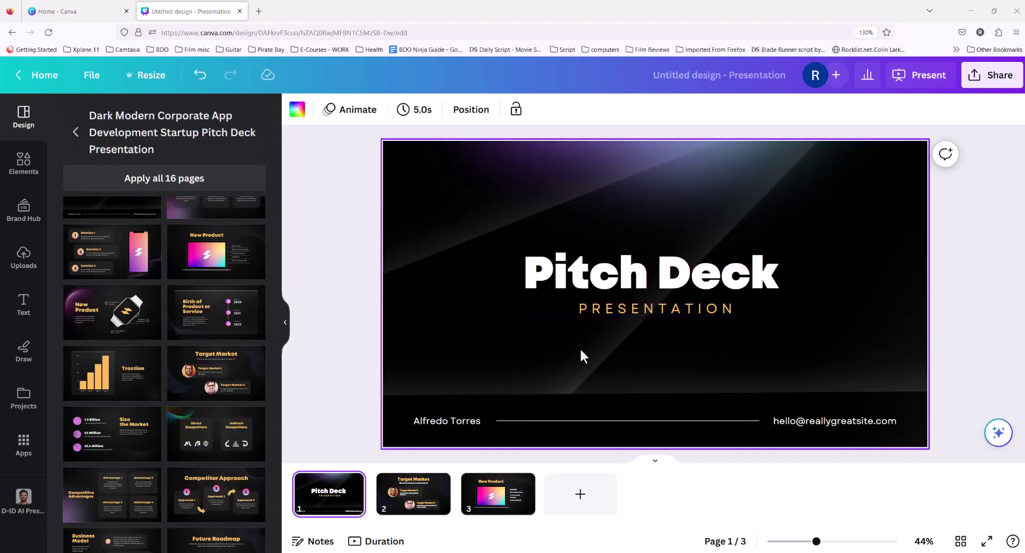
# Look over the Target Market slide, checking both men's photos and the background graphic
pyautogui.click(425, 489)
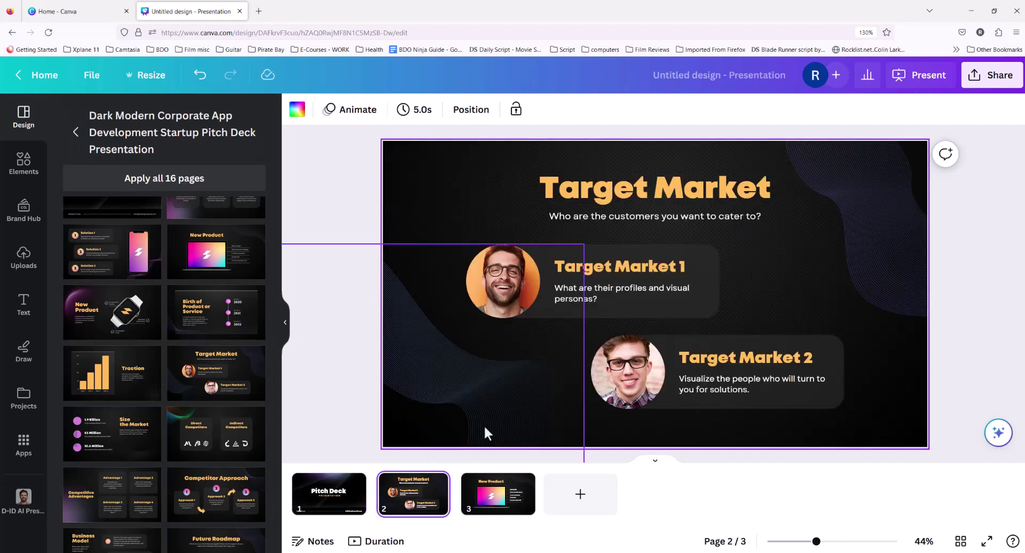
pyautogui.click(502, 502)
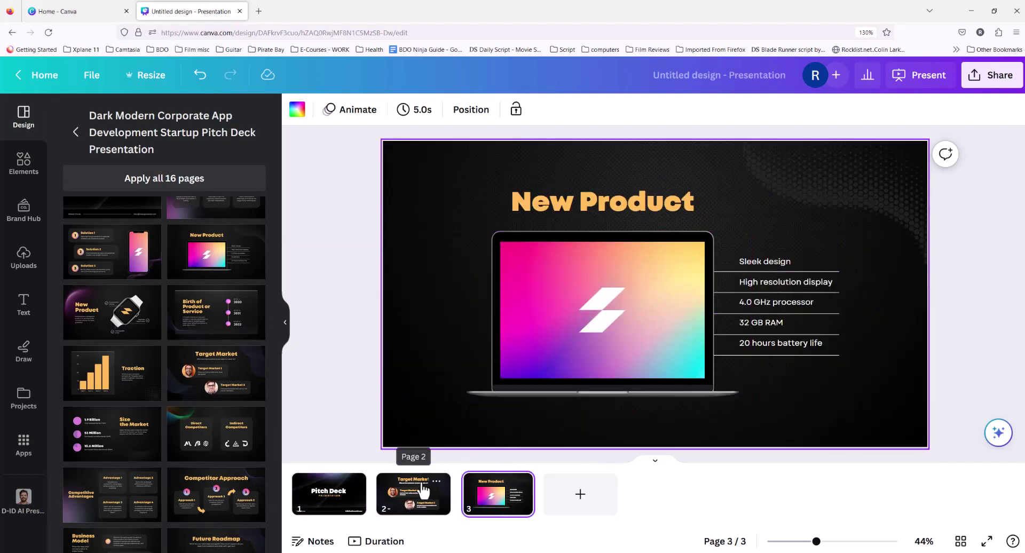
pyautogui.click(422, 489)
pyautogui.click(492, 293)
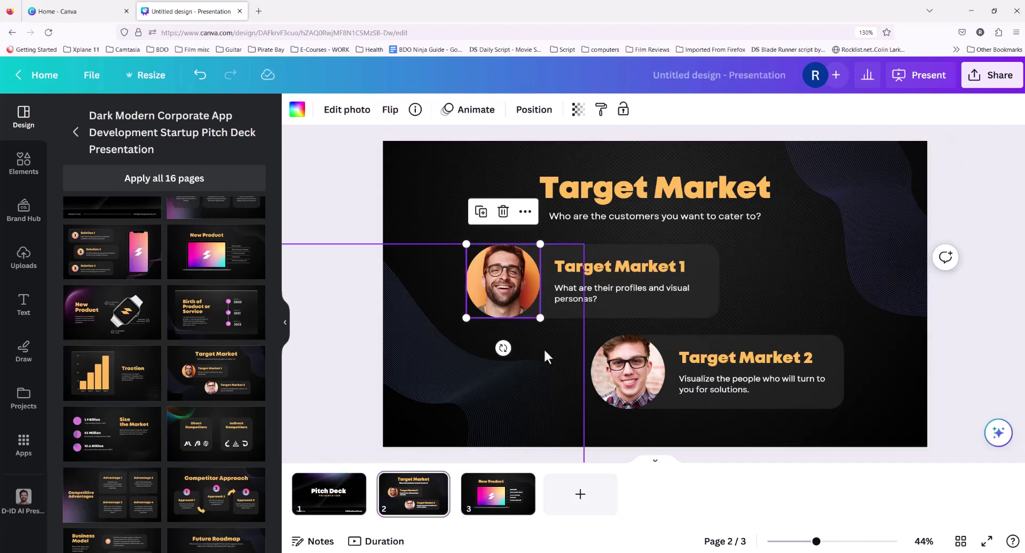
pyautogui.click(626, 387)
pyautogui.click(495, 380)
pyautogui.click(481, 293)
# Reopen D-ID AI Presenters and show all available presenters
pyautogui.click(24, 499)
pyautogui.click(129, 331)
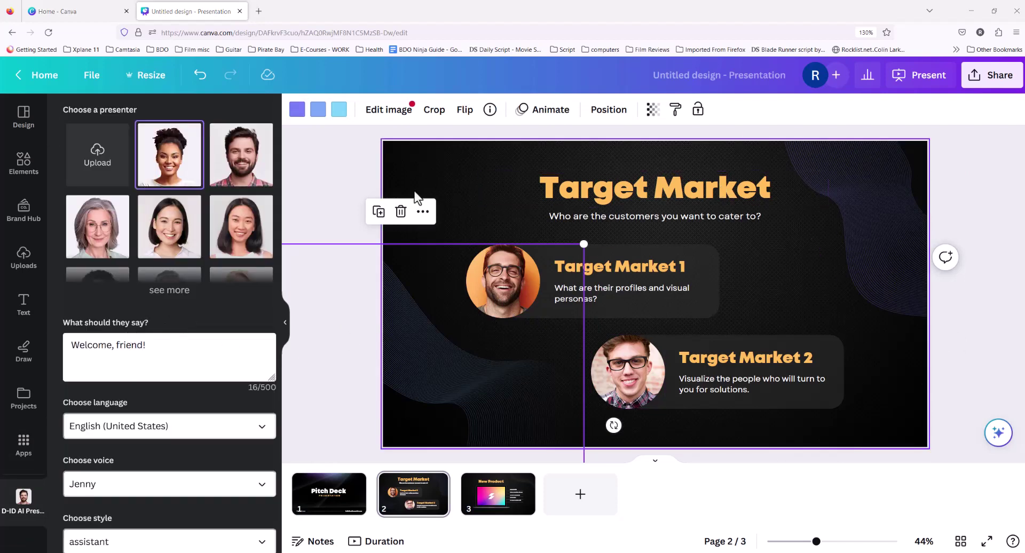
pyautogui.click(177, 293)
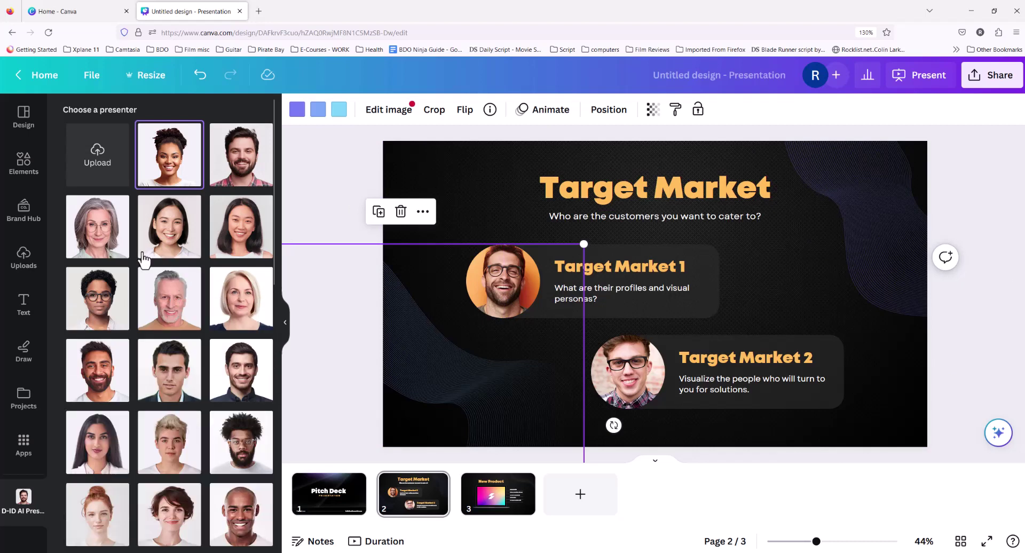
# Browse the full presenter list and review the 'Welcome, friend!' script
pyautogui.scroll(-5, 142, 259)
pyautogui.scroll(5, 132, 278)
pyautogui.scroll(-1, 158, 325)
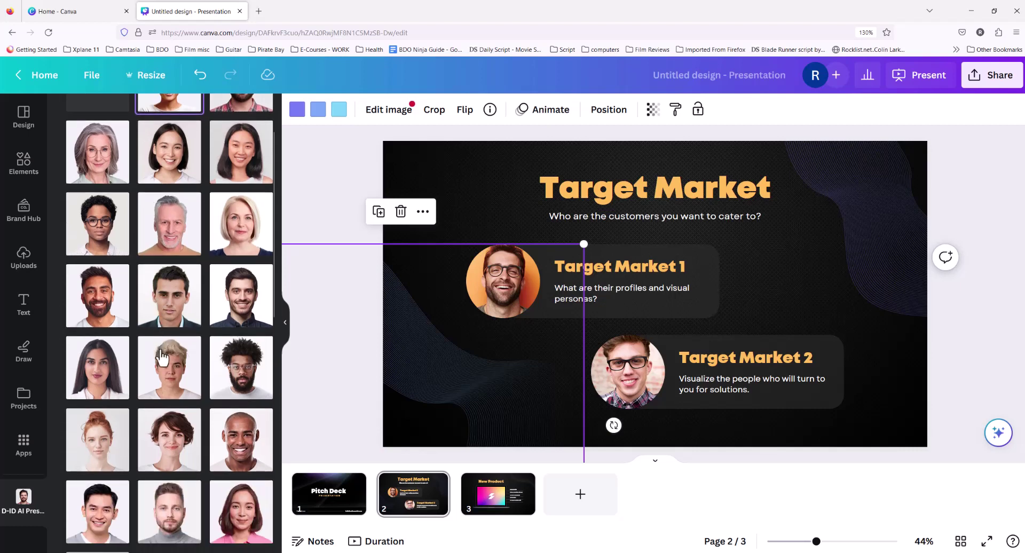
pyautogui.scroll(-4, 167, 324)
pyautogui.hotkey('ctrl', 'a')
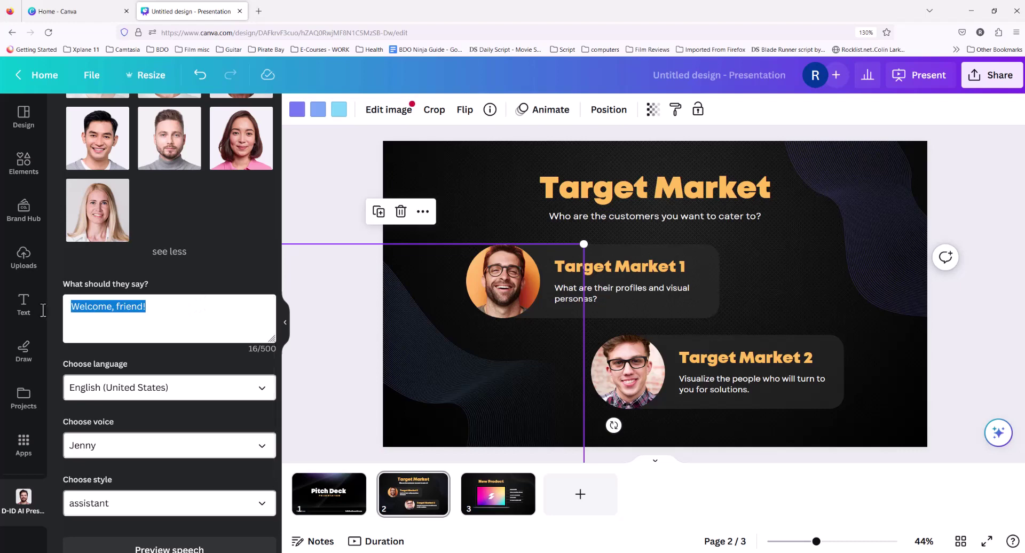
pyautogui.click(165, 315)
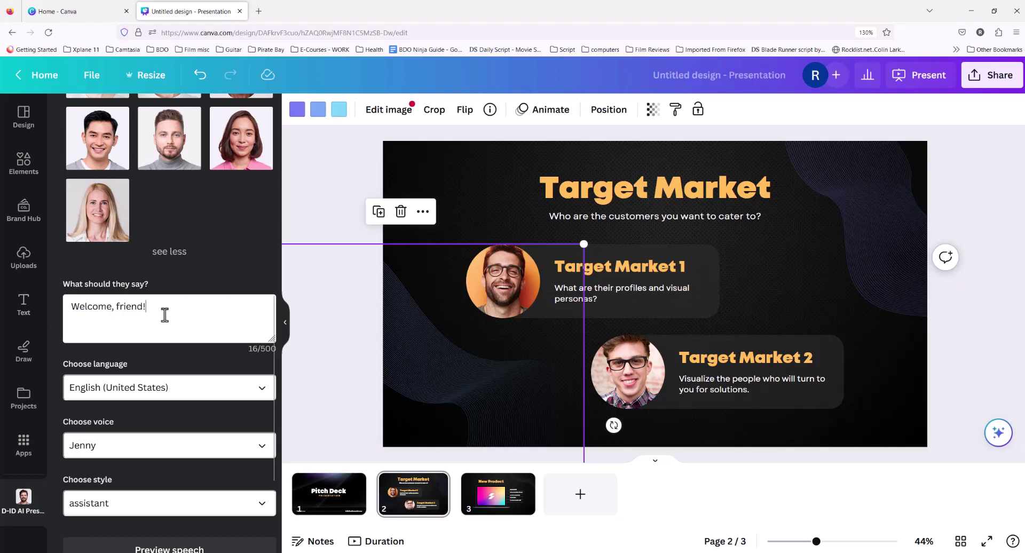
# Switch the presenter voice to Christopher and begin editing the first market's description
pyautogui.click(120, 446)
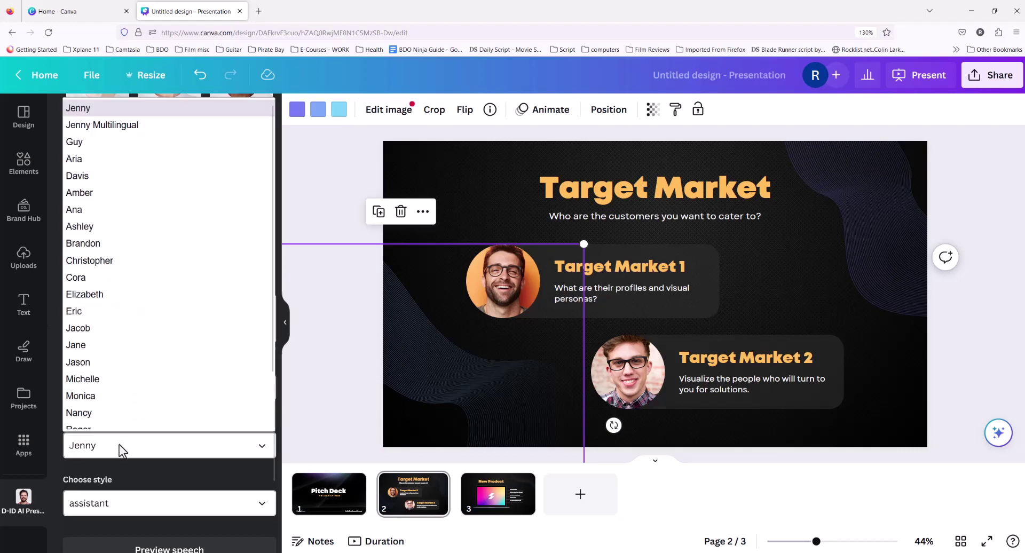
pyautogui.click(123, 266)
pyautogui.click(579, 297)
pyautogui.click(606, 304)
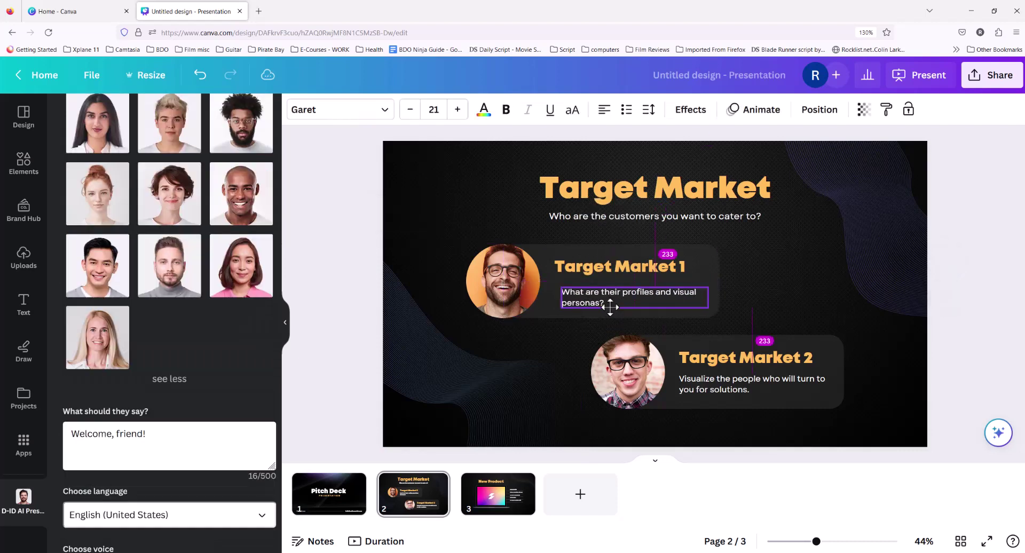
# Replace the D-ID script with the slide's 'What are their profiles and visual personas?' question
pyautogui.tripleClick(612, 303)
pyautogui.hotkey('ctrl', 'c')
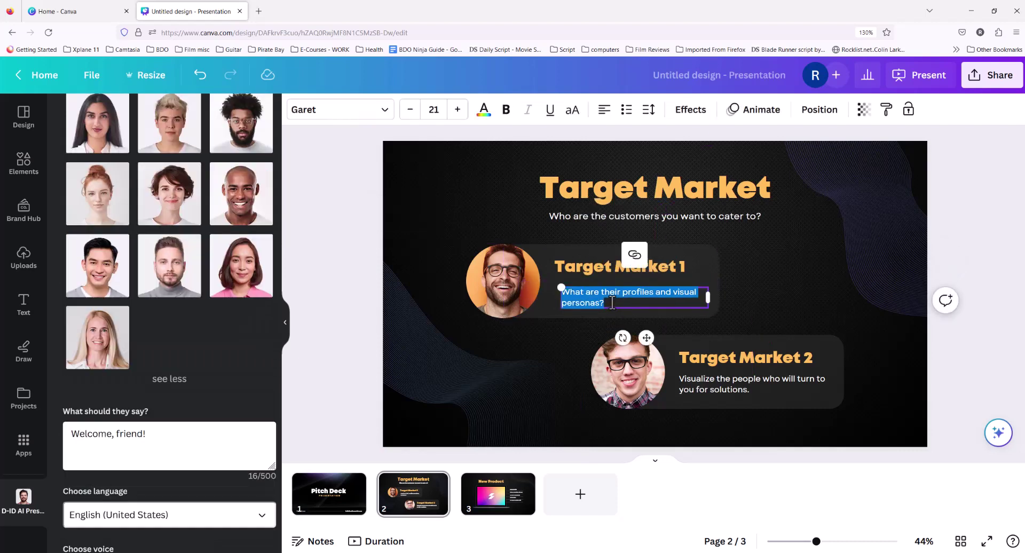
pyautogui.tripleClick(74, 423)
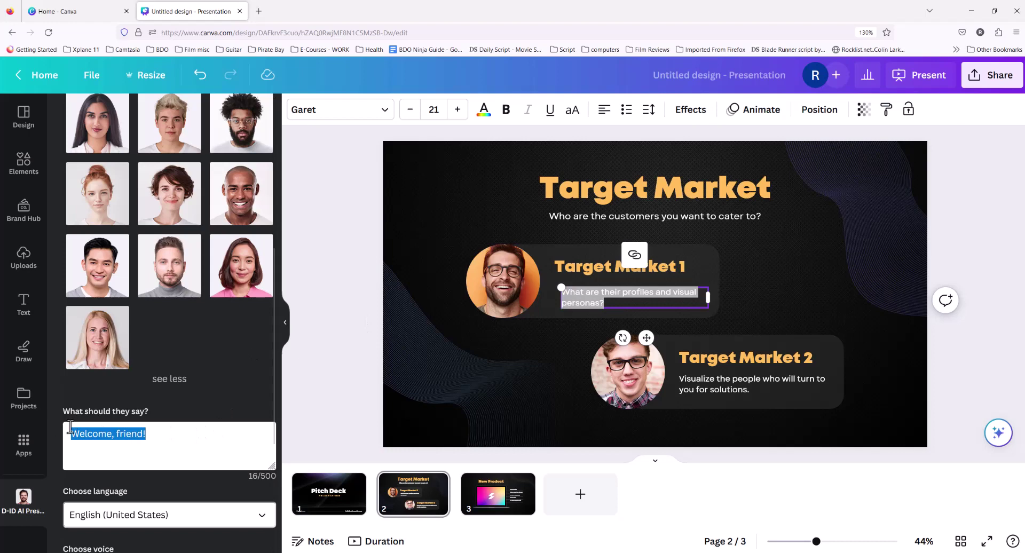
pyautogui.hotkey('ctrl', 'v')
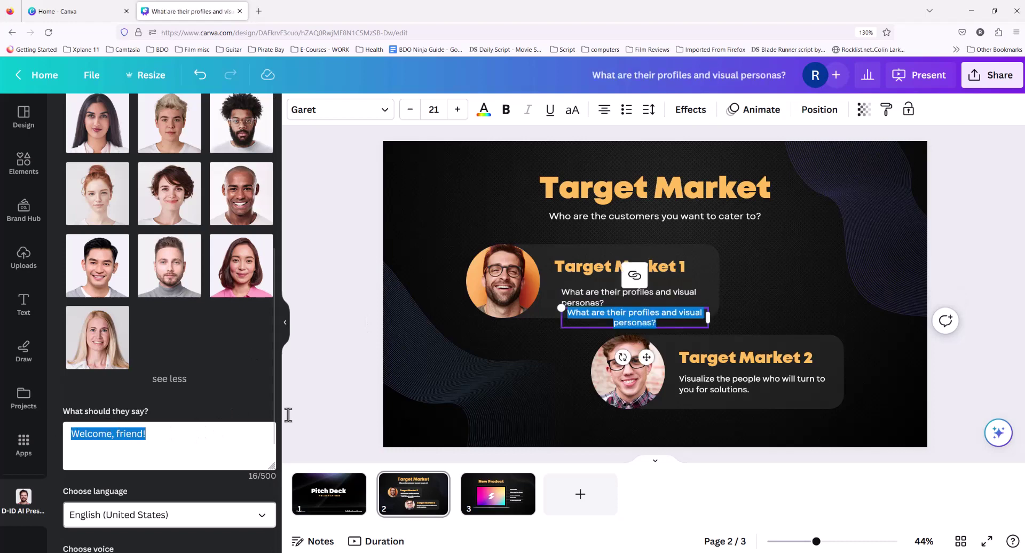
pyautogui.hotkey('ctrl', 'v')
# Delete the selected background image and place the generated talking-head video on the slide
pyautogui.click(583, 331)
pyautogui.press('Delete')
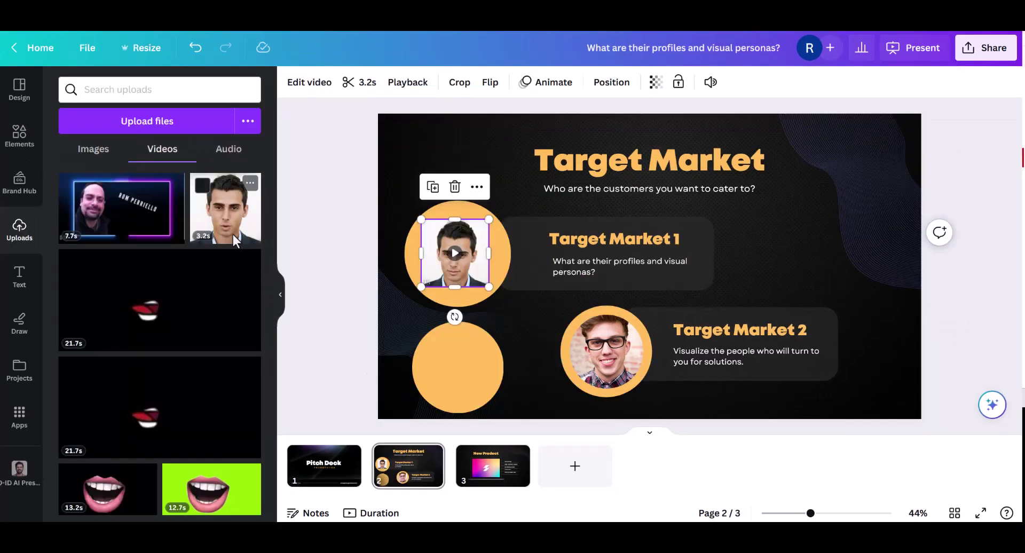
pyautogui.click(237, 262)
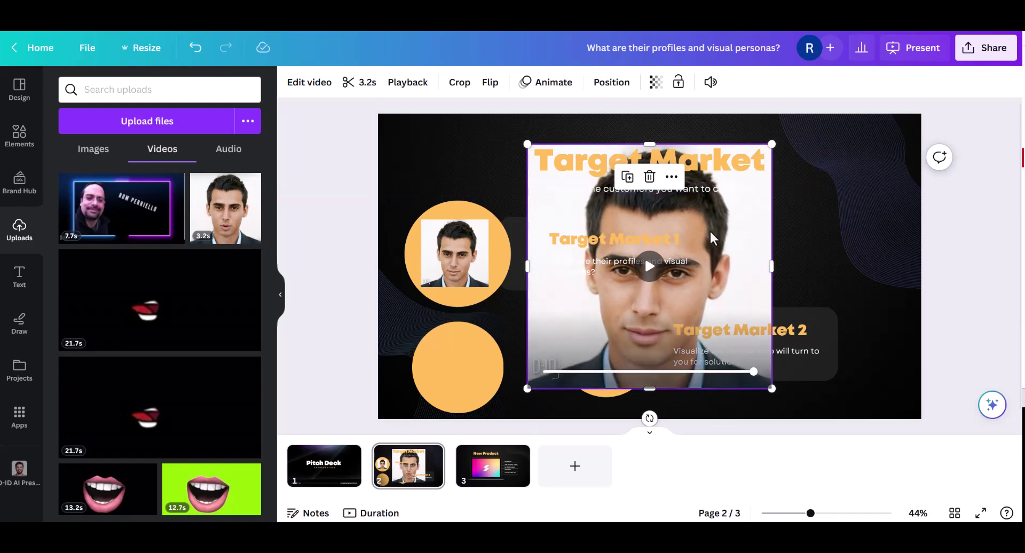
# Resize the presenter video to fill the top orange circle
pyautogui.press('Escape')
pyautogui.click(457, 292)
pyautogui.click(469, 371)
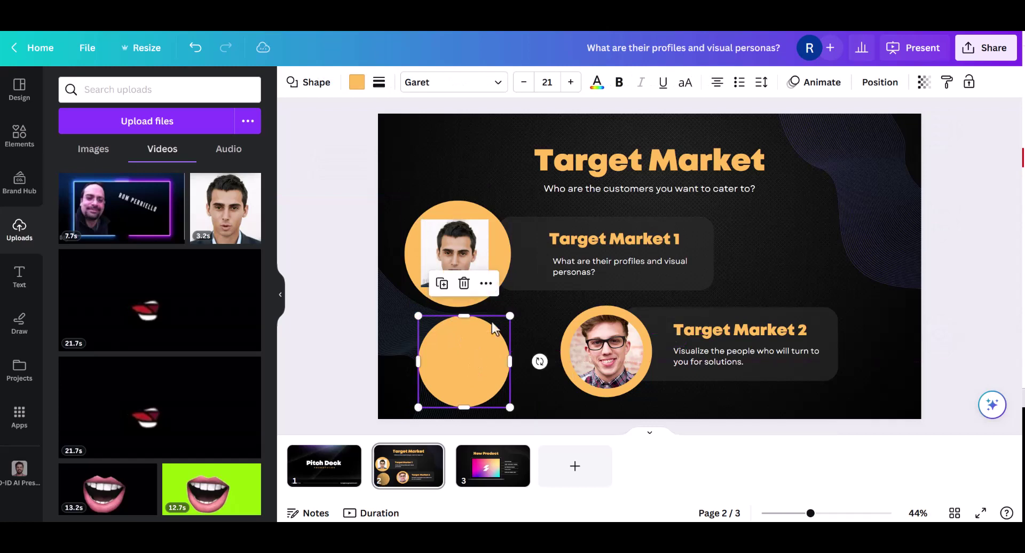
pyautogui.click(478, 271)
pyautogui.moveTo(489, 287); pyautogui.dragTo(498, 297)
# Move the spare orange circle onto the video and send it backward behind it
pyautogui.moveTo(480, 362); pyautogui.dragTo(471, 256)
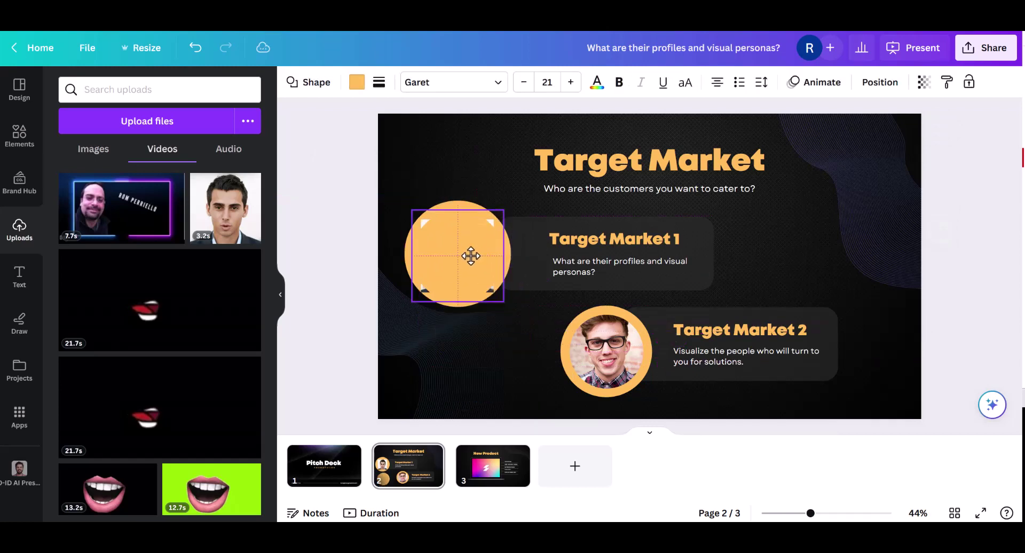
pyautogui.rightClick(469, 256)
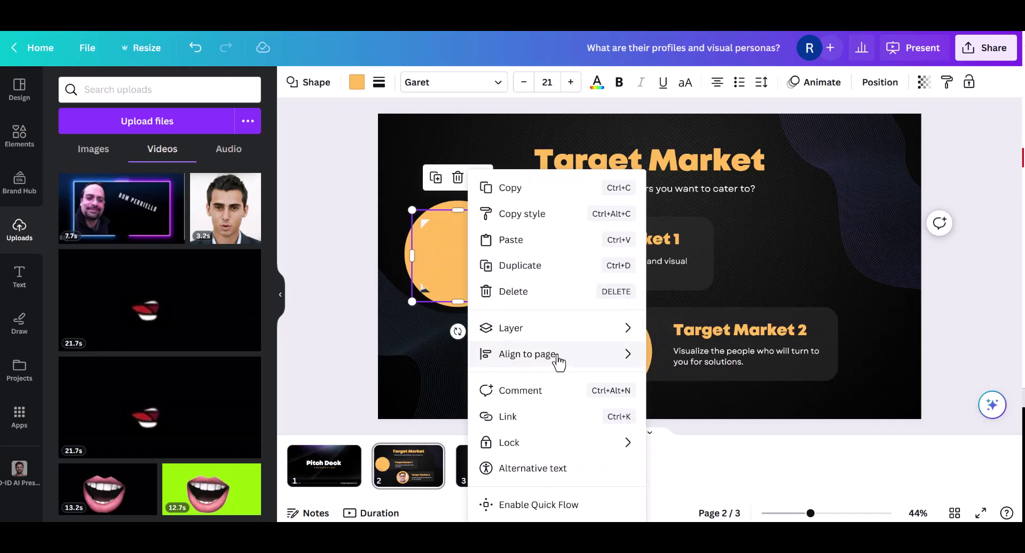
pyautogui.moveTo(657, 339)
pyautogui.click(705, 389)
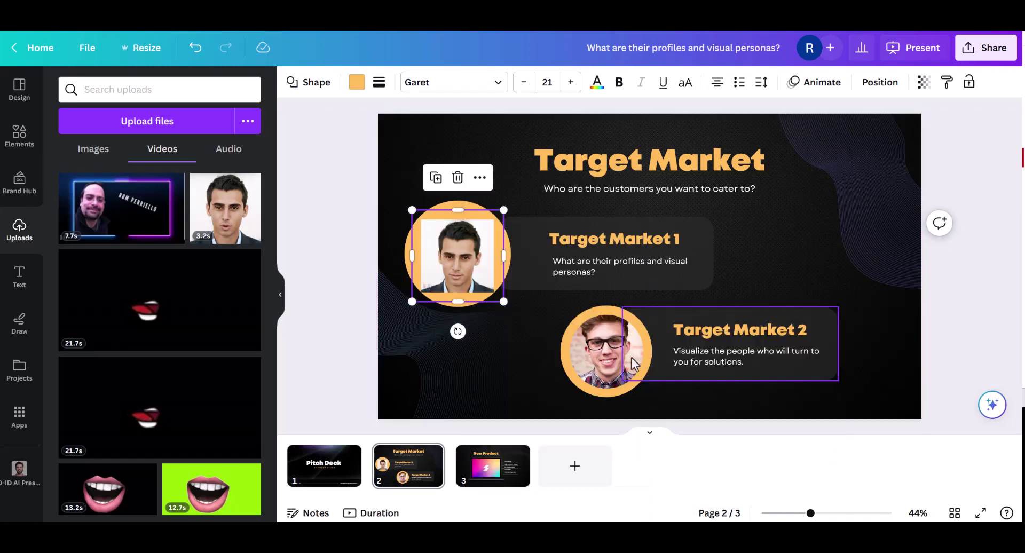
pyautogui.click(467, 278)
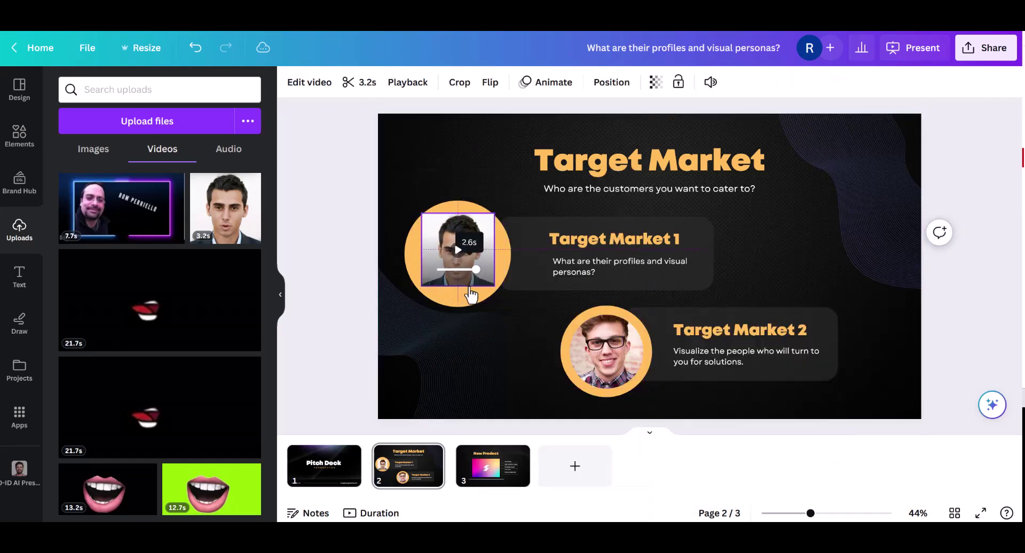
pyautogui.click(487, 353)
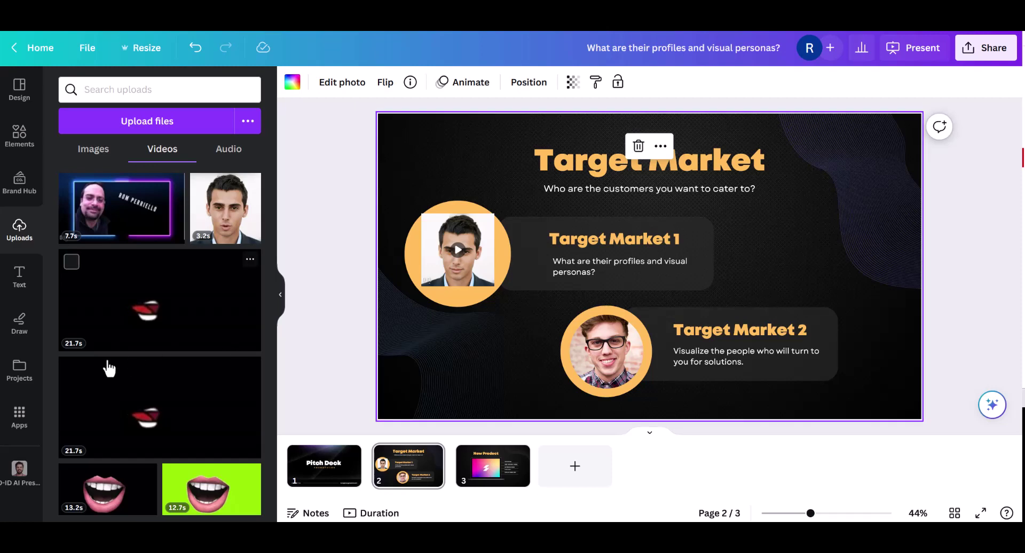
# Pick the woman presenter in D-ID AI Presenters, browse Uploads and Projects, and relaunch the app
pyautogui.click(19, 419)
pyautogui.click(181, 167)
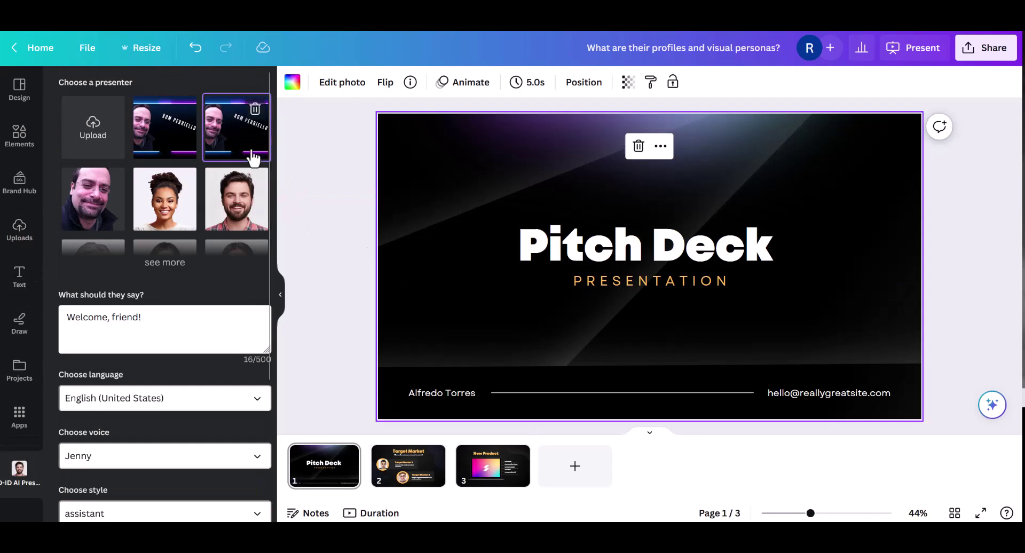
pyautogui.click(170, 187)
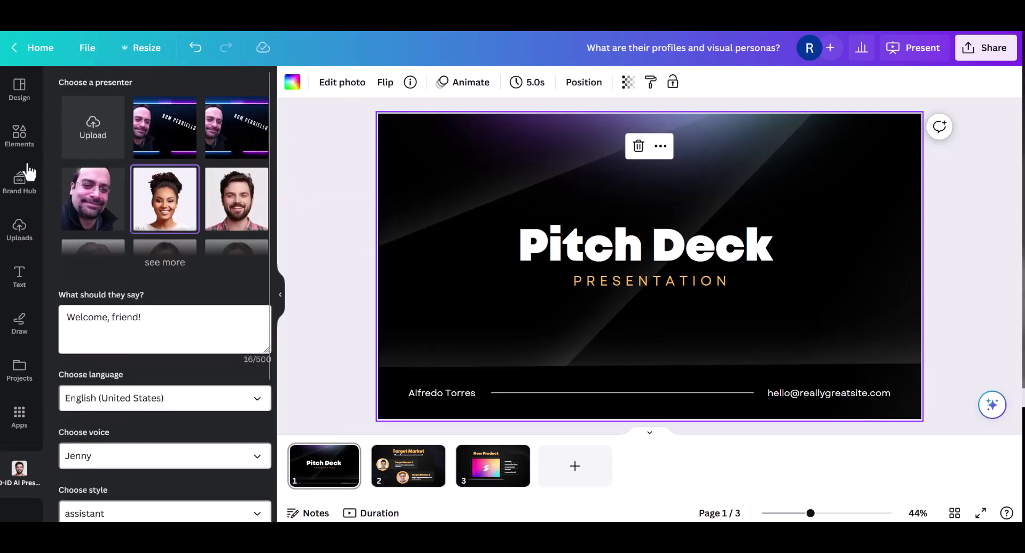
pyautogui.click(19, 229)
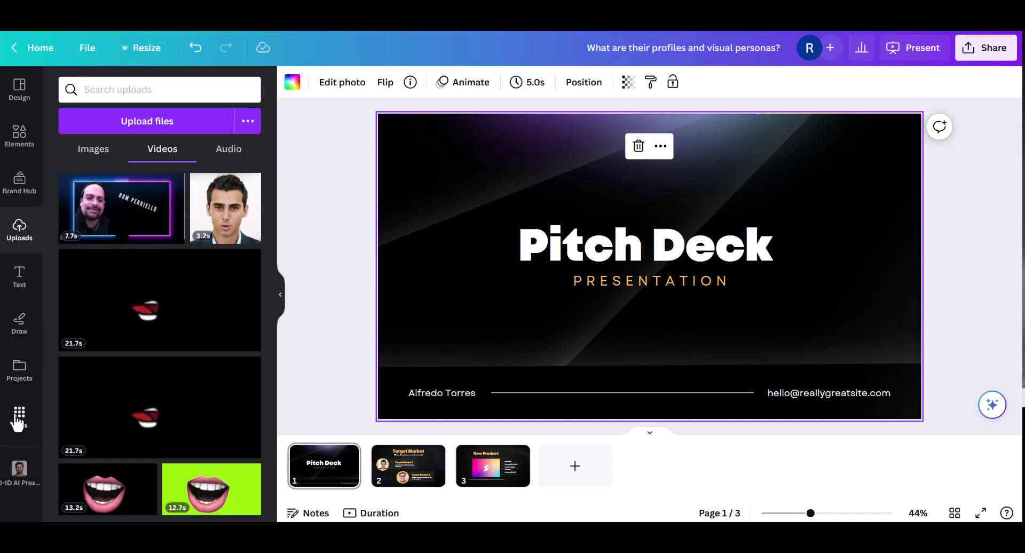
pyautogui.click(37, 389)
pyautogui.click(32, 414)
pyautogui.click(172, 297)
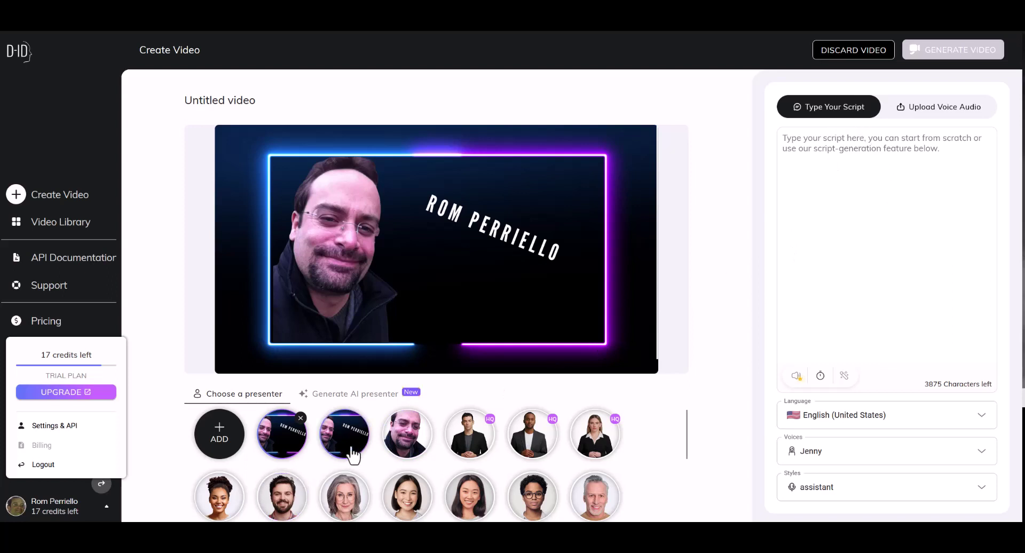
# Choose the plain photo presenter with Upload Voice Audio mode and view the Video Library
pyautogui.click(404, 449)
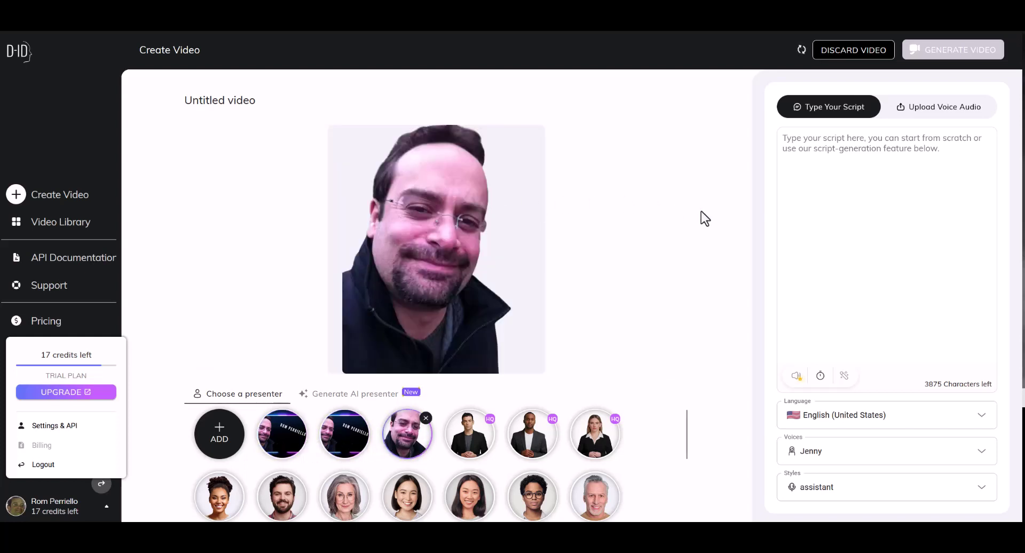
pyautogui.click(918, 115)
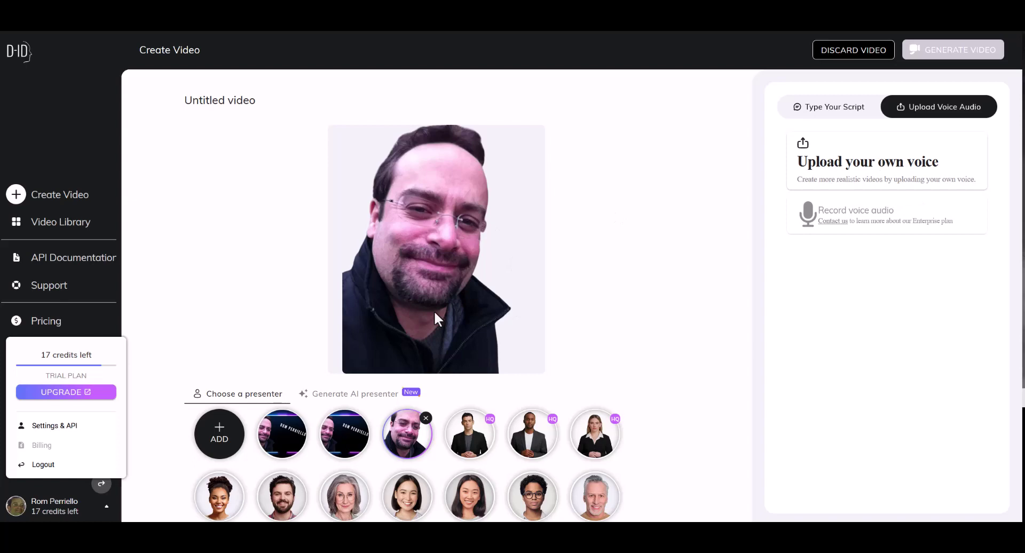
pyautogui.click(59, 230)
# Play the four-second Untitled video and replay it in the preview
pyautogui.moveTo(412, 199)
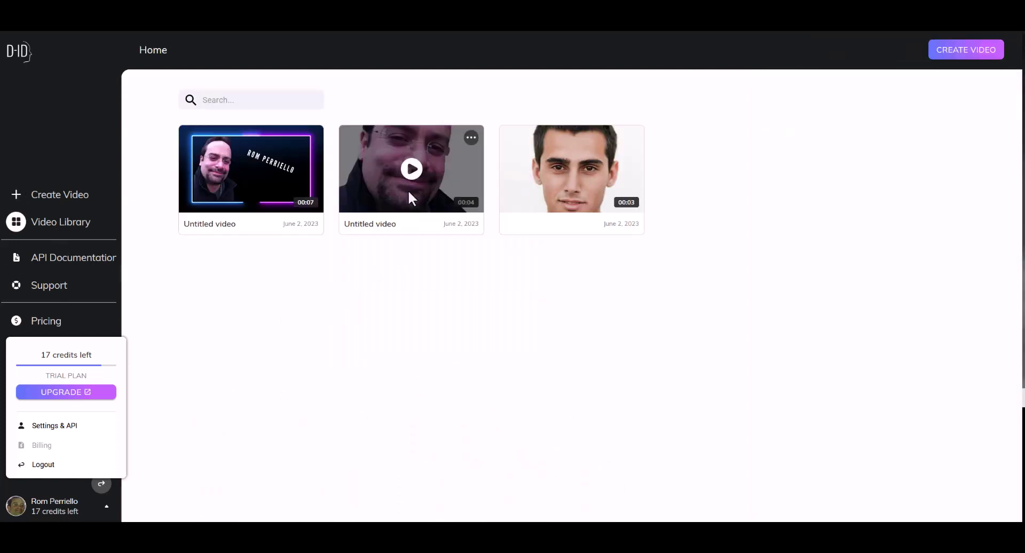
pyautogui.click(410, 185)
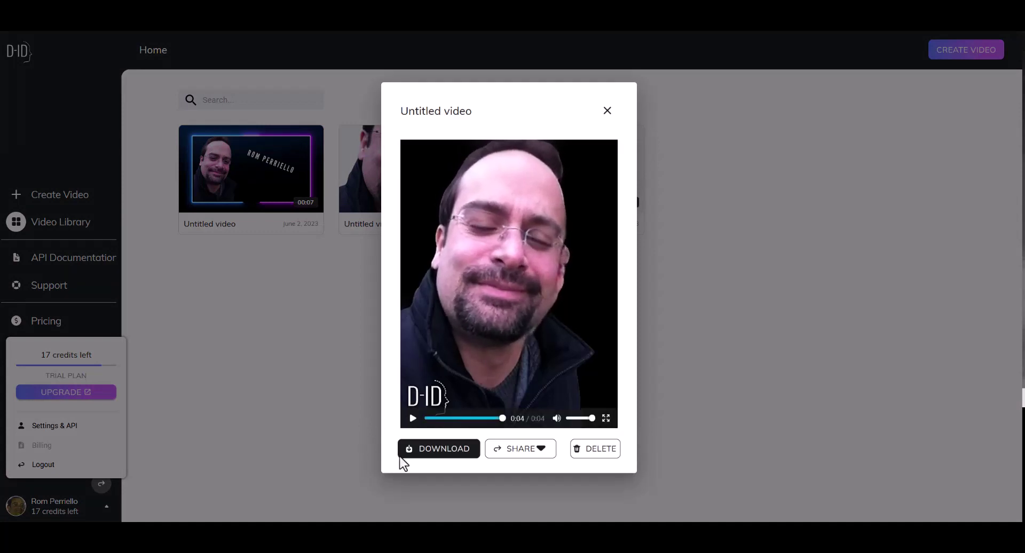
pyautogui.click(414, 419)
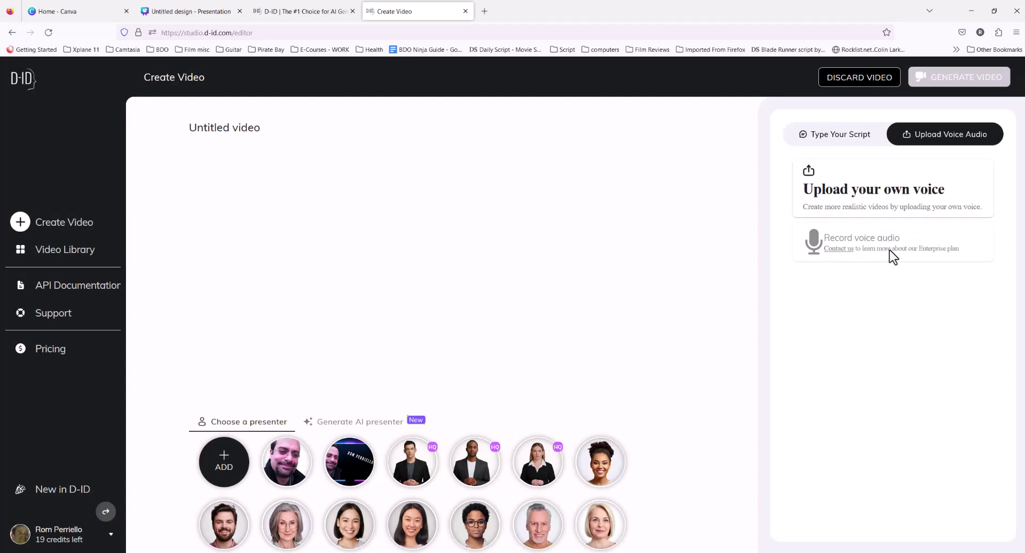
# Upload the Narration 11 audio file as the presenter's voice
pyautogui.click(807, 214)
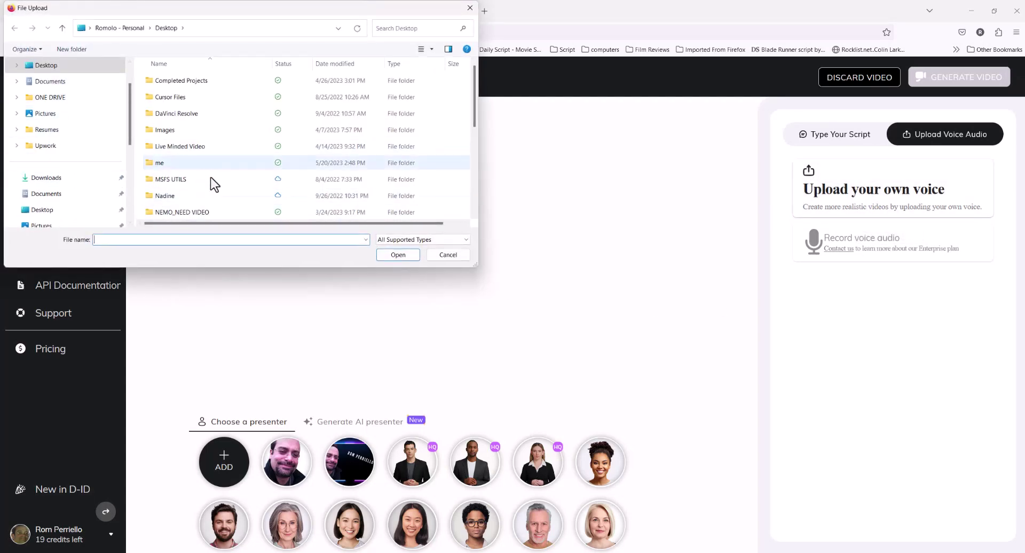
pyautogui.scroll(-5, 214, 187)
pyautogui.click(176, 194)
pyautogui.click(398, 255)
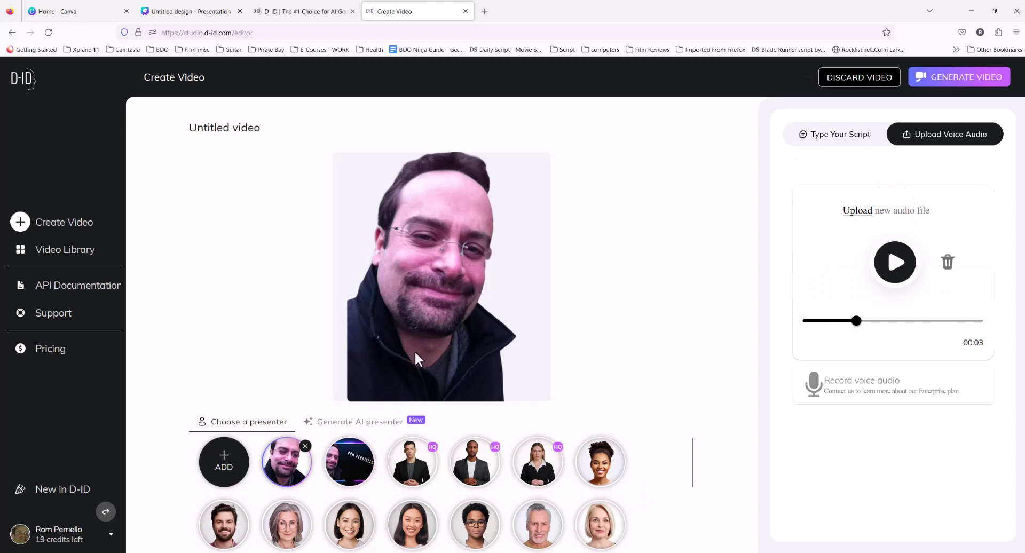
# Delete the neon-framed presenter image and generate the plain-photo video for 1 credit
pyautogui.click(352, 462)
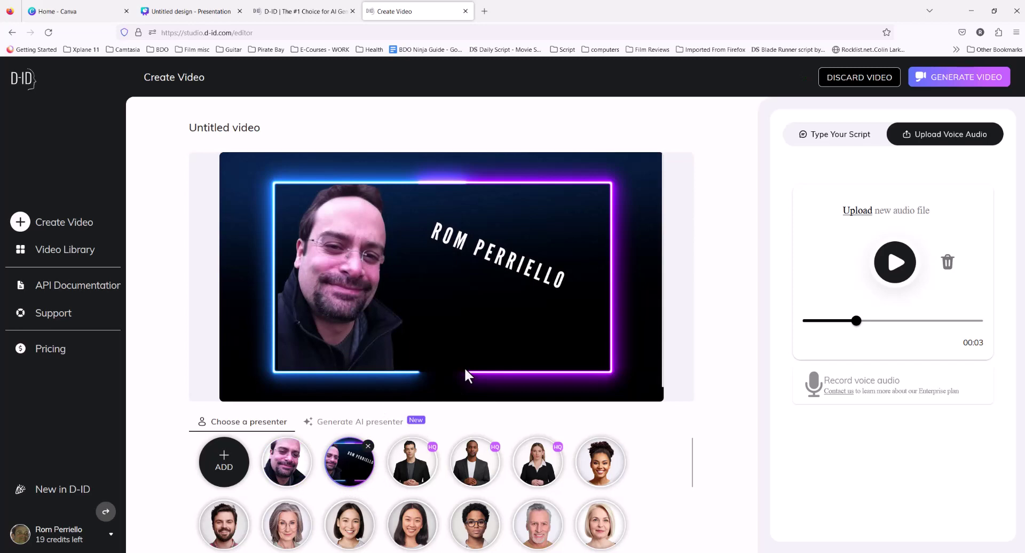
pyautogui.click(286, 462)
pyautogui.click(353, 460)
pyautogui.click(367, 446)
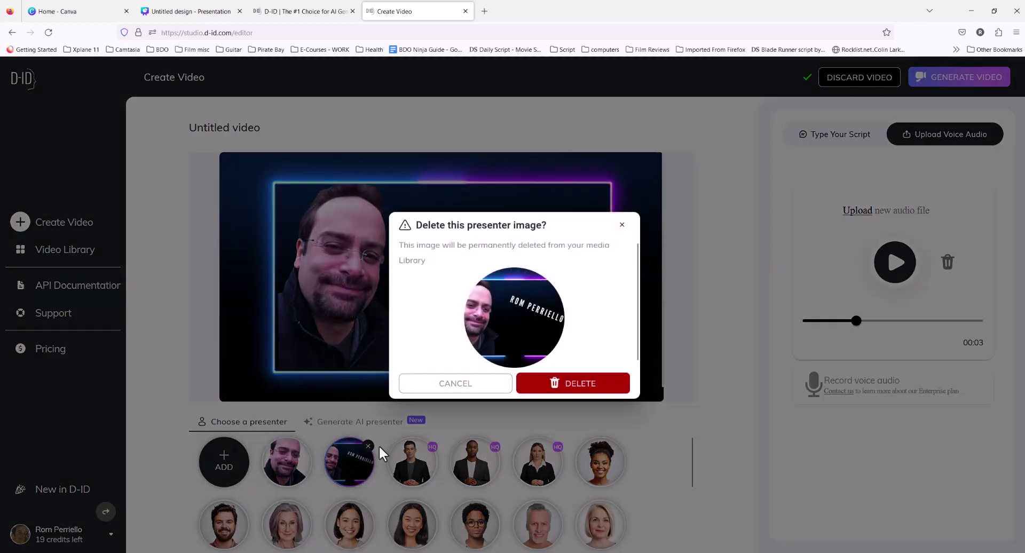
pyautogui.click(517, 386)
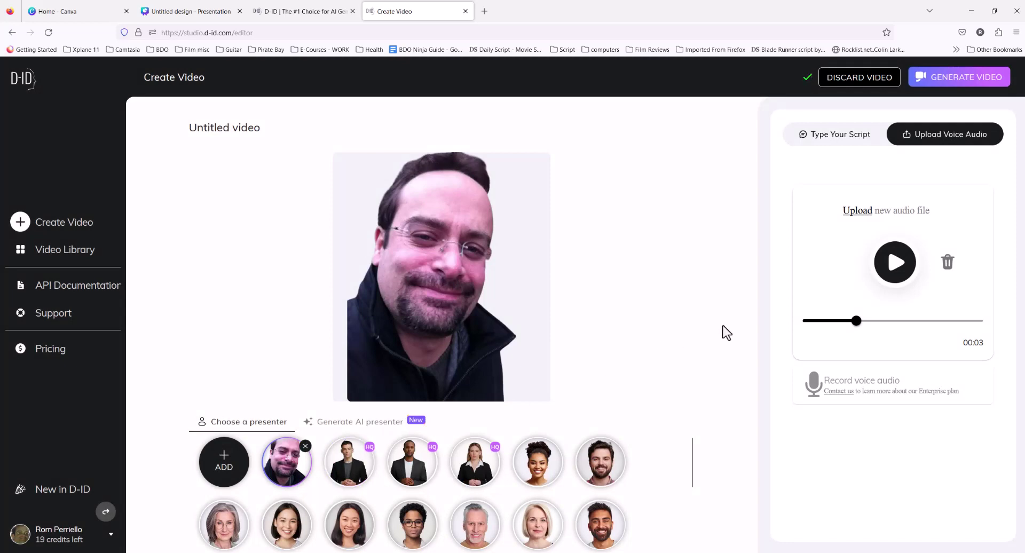
pyautogui.click(949, 78)
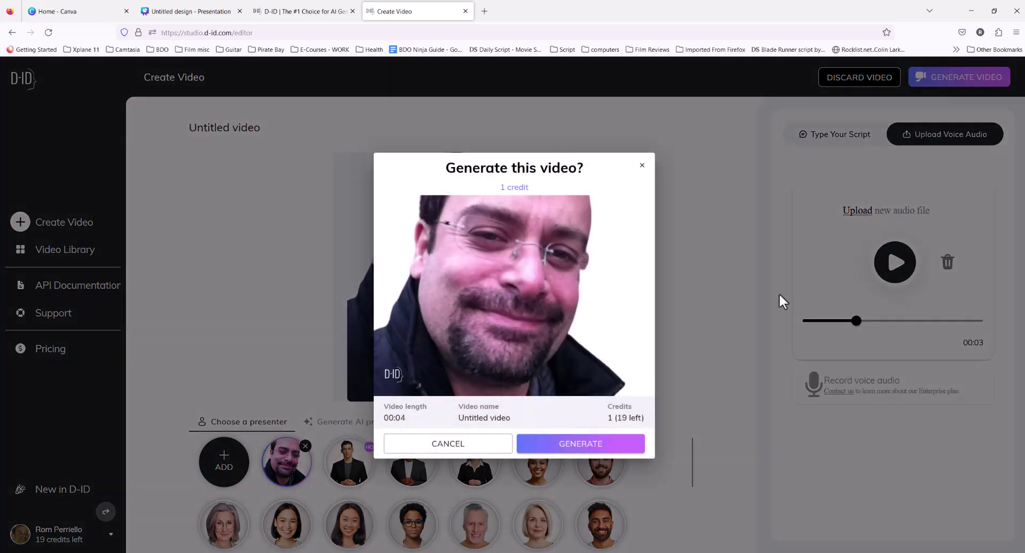
pyautogui.click(582, 447)
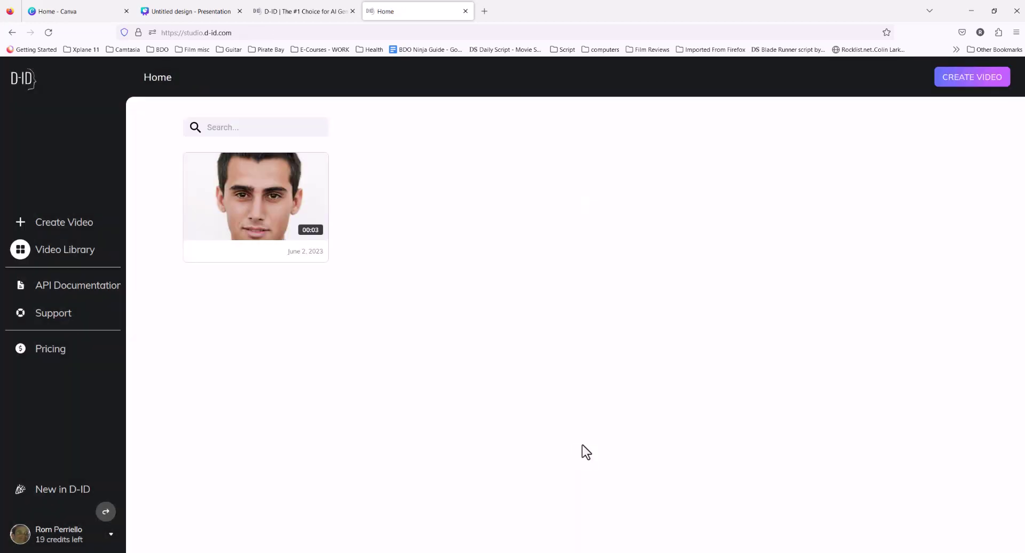